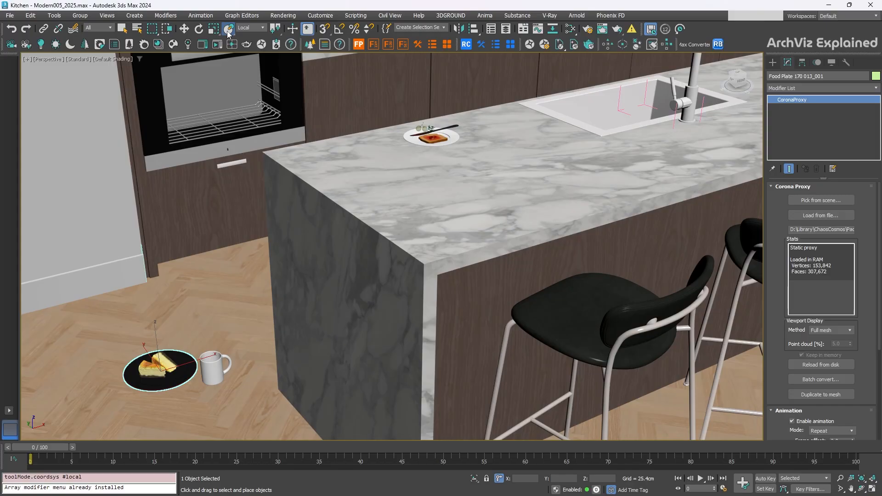
# Step: Move the coffee mug from the floor onto the marble countertop with Select and Place, beside the toast plate
pyautogui.click(228, 29)
pyautogui.click(208, 366)
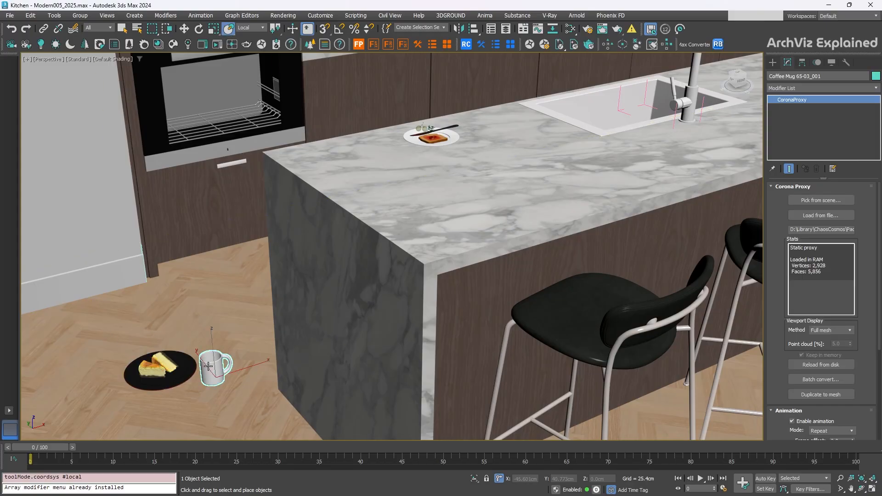
pyautogui.moveTo(208, 366); pyautogui.dragTo(362, 147)
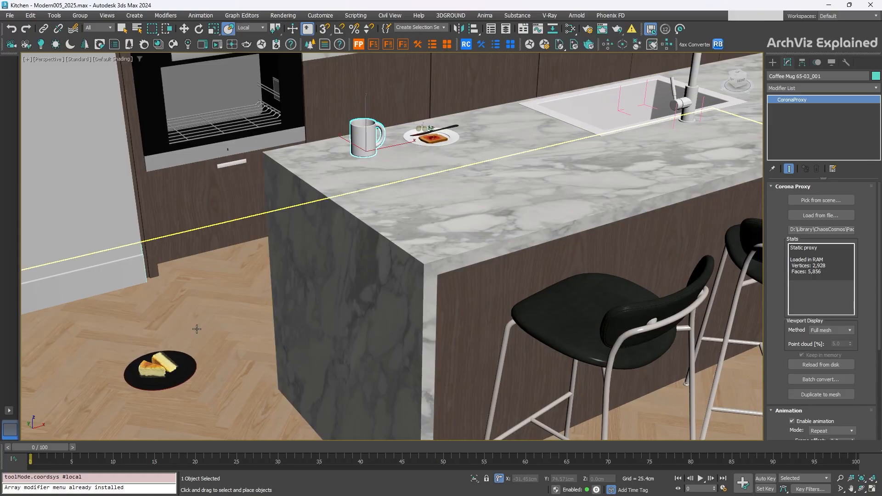
# Step: Place the cheesecake plate on the countertop, try it on the island's side panel, and return it to the top in front of the mug
pyautogui.moveTo(160, 367); pyautogui.dragTo(402, 190)
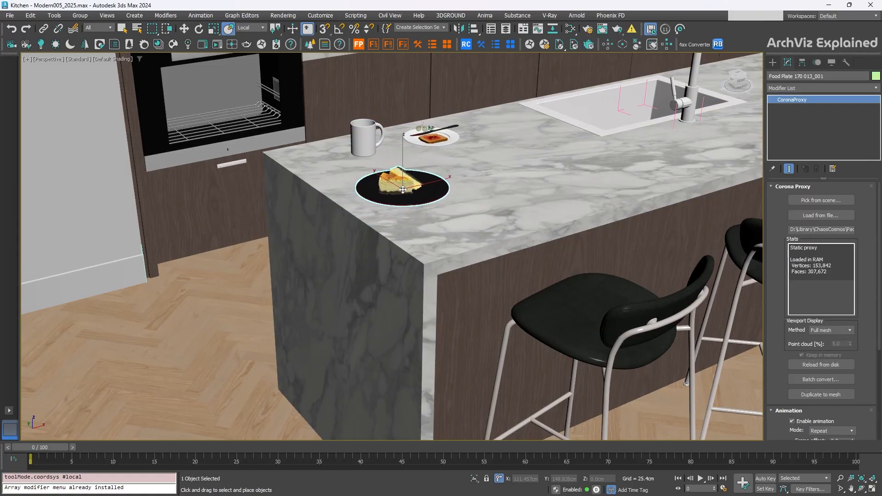
pyautogui.moveTo(403, 190); pyautogui.dragTo(360, 223)
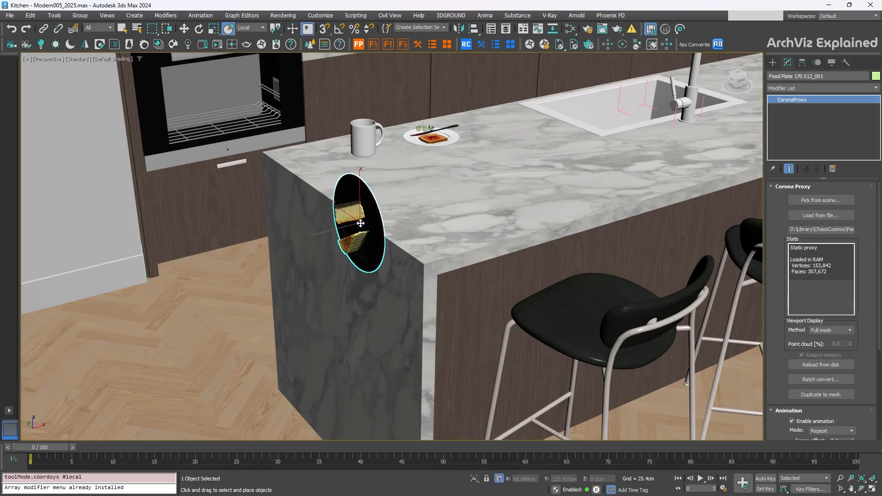
pyautogui.moveTo(360, 223); pyautogui.dragTo(372, 195)
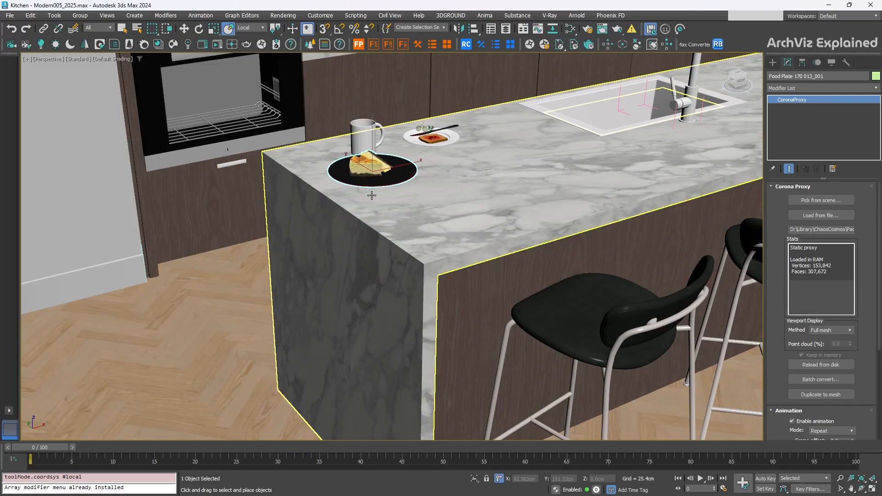
# Step: Move only the cheesecake plate's pivot straight up so it sits above the plate, and leave pivot editing
pyautogui.click(817, 64)
pyautogui.click(801, 64)
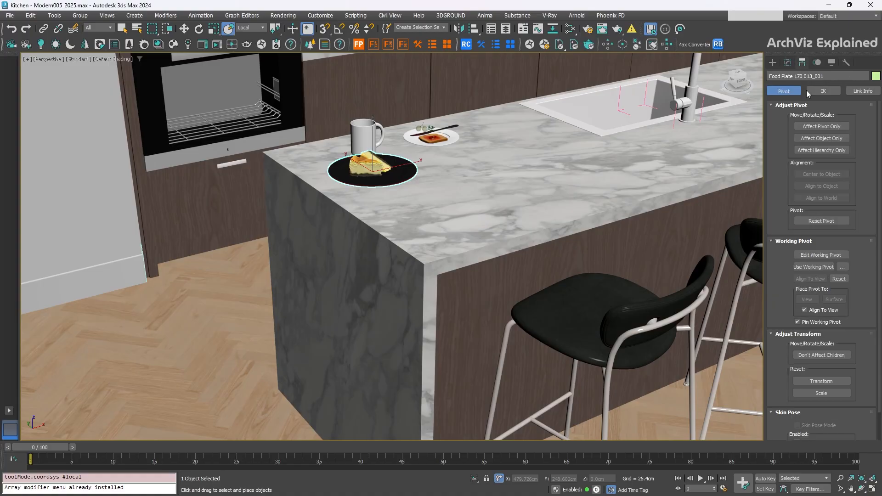
pyautogui.click(843, 126)
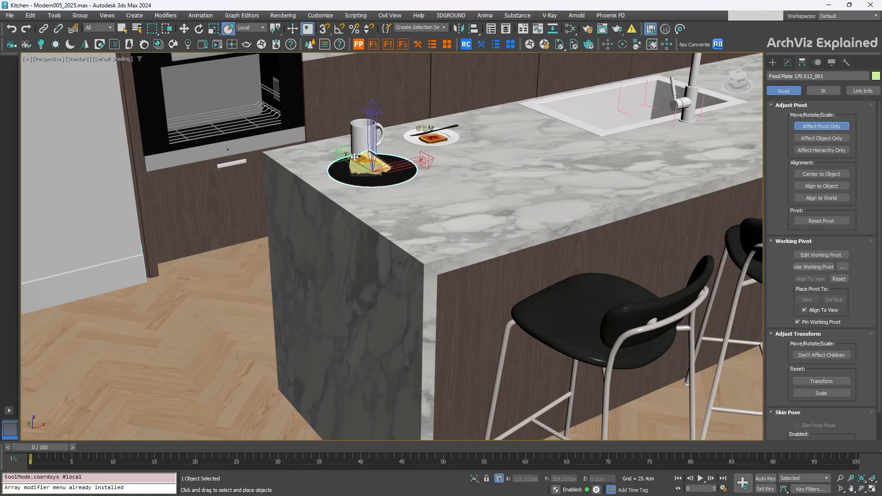
pyautogui.press('w')
pyautogui.moveTo(374, 136); pyautogui.dragTo(374, 95)
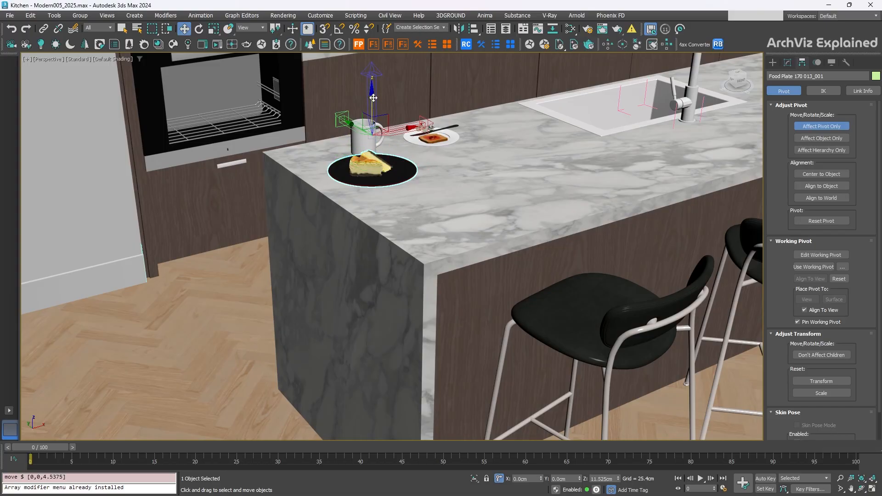
pyautogui.click(830, 126)
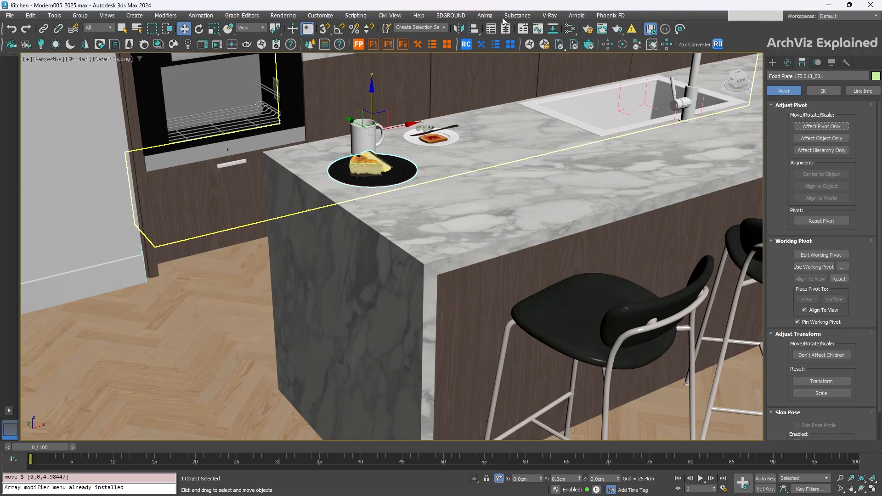
# Step: Place the cheesecake plate using its raised pivot, and move it off the countertop to the open space beside the island
pyautogui.click(228, 29)
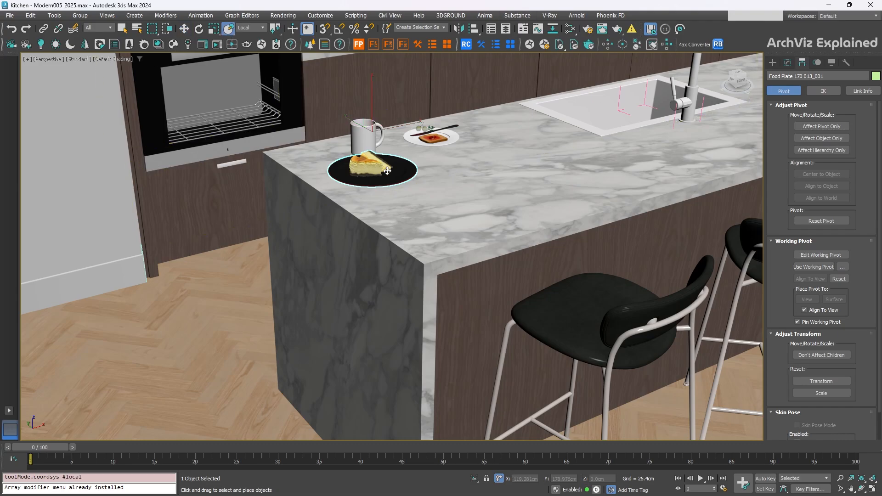
pyautogui.moveTo(387, 171); pyautogui.dragTo(228, 257)
pyautogui.press('w')
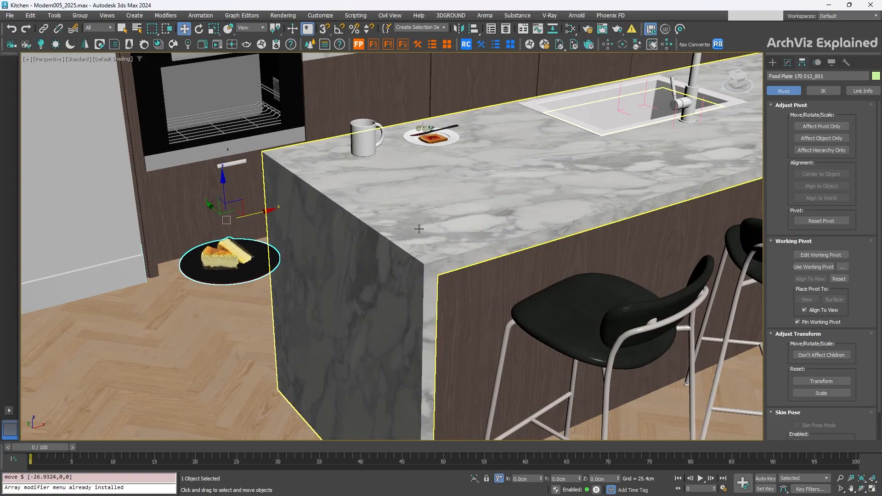
# Step: Flip the normal of the kitchen island's large front countertop polygon in Editable Poly, and return to the UVW Map modifier
pyautogui.click(393, 231)
pyautogui.click(788, 62)
pyautogui.click(791, 107)
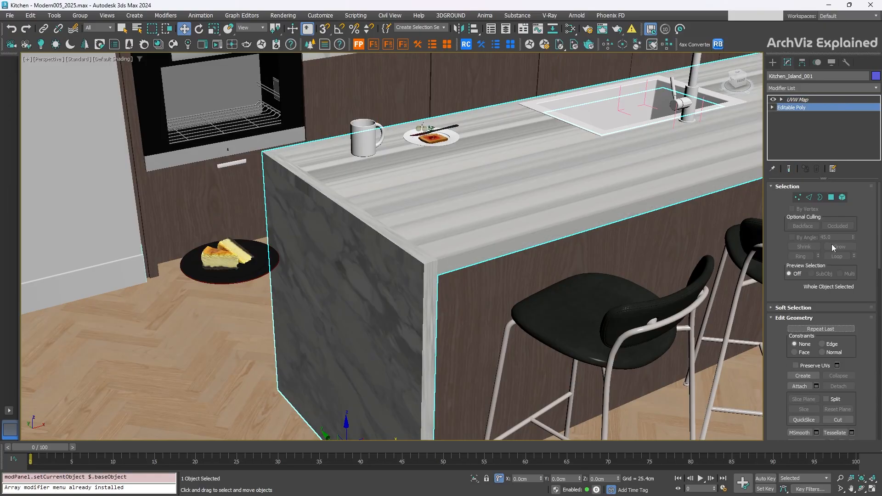
pyautogui.click(832, 198)
pyautogui.click(432, 188)
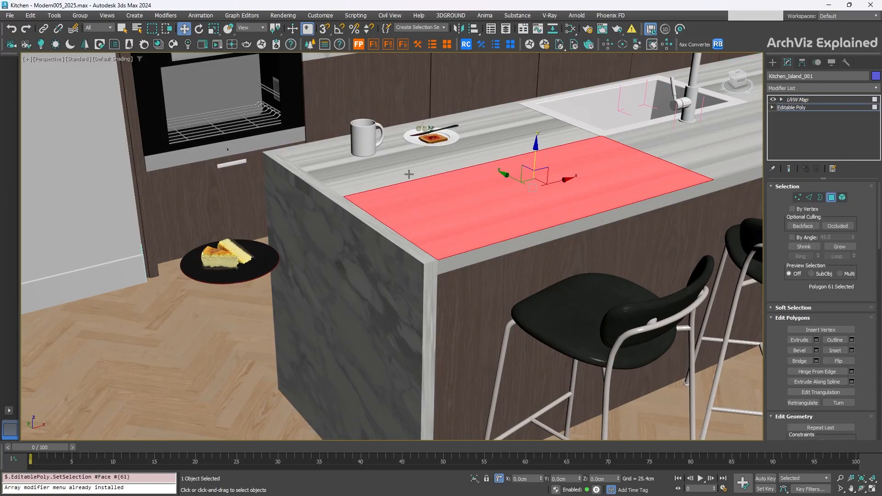
pyautogui.click(832, 197)
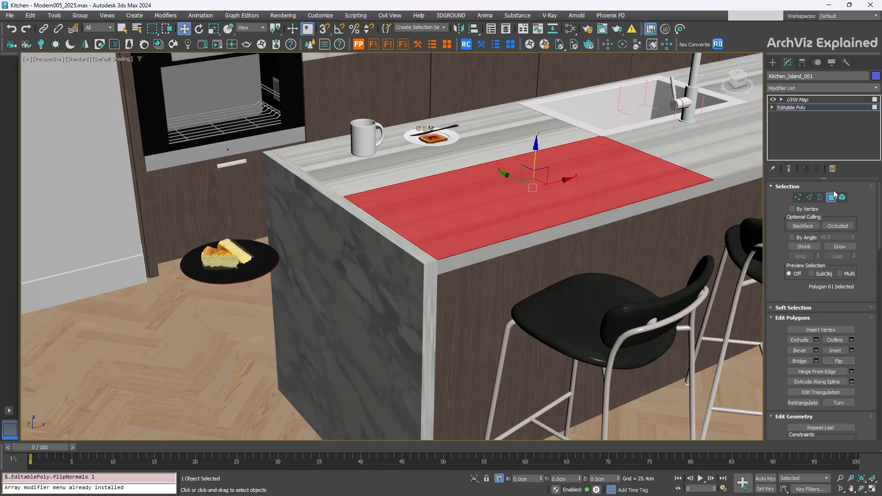
pyautogui.click(808, 99)
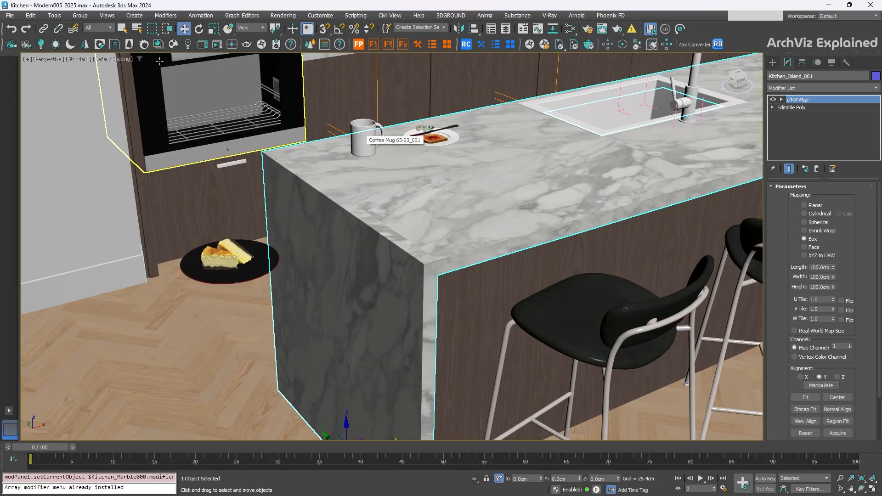
# Step: Try placing the coffee mug on the flipped countertop face, and undo the placement and the normal flip
pyautogui.press('y')
pyautogui.moveTo(380, 153); pyautogui.dragTo(380, 233)
pyautogui.hotkey('ctrl', 'z')
pyautogui.hotkey('ctrl', 'z')
pyautogui.hotkey('ctrl', 'z')
pyautogui.hotkey('ctrl', 'z')
pyautogui.hotkey('ctrl', 'z')
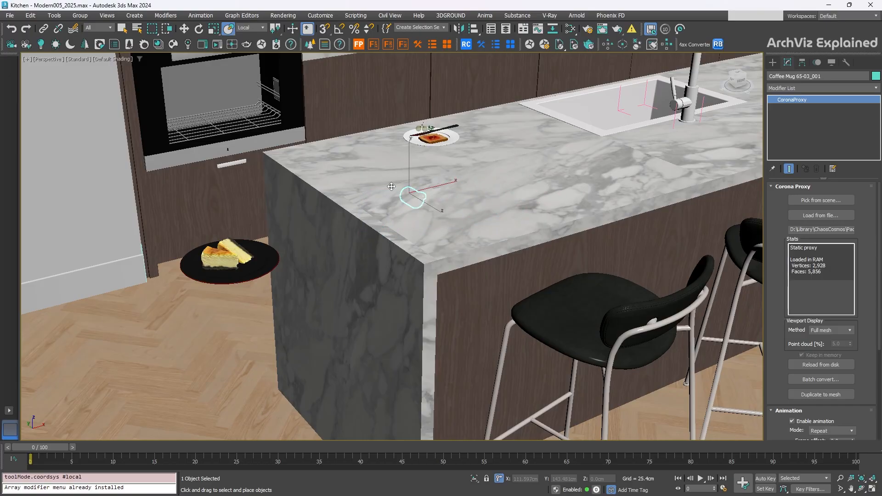
# Step: Enable Use Base As Pivot in the placement settings and place the cheesecake plate on the countertop in front of the sink
pyautogui.rightClick(229, 31)
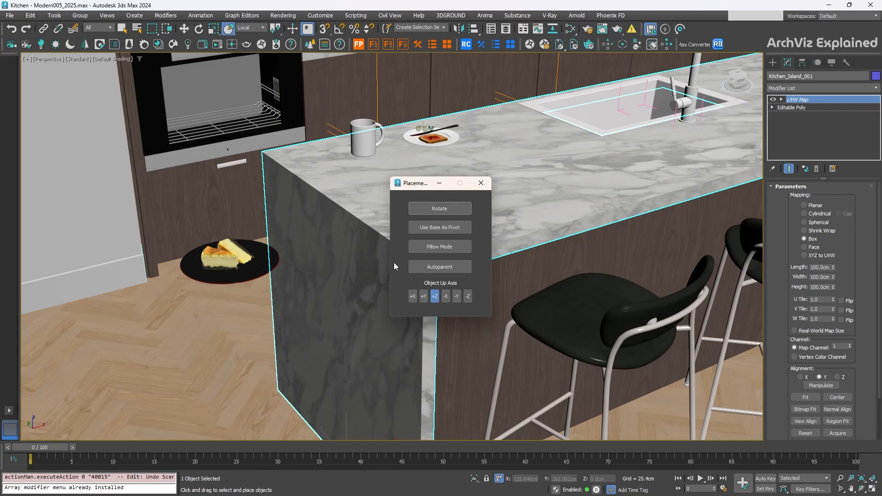
pyautogui.click(444, 228)
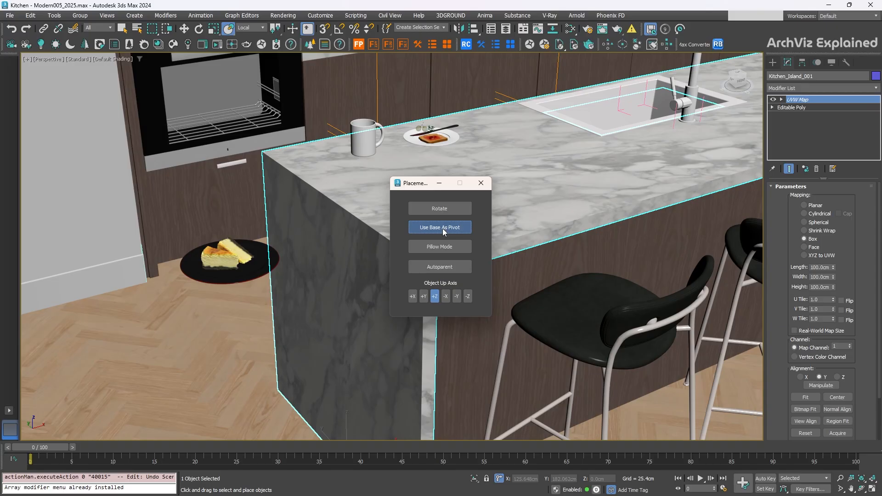
pyautogui.moveTo(228, 256); pyautogui.dragTo(524, 181)
pyautogui.click(459, 228)
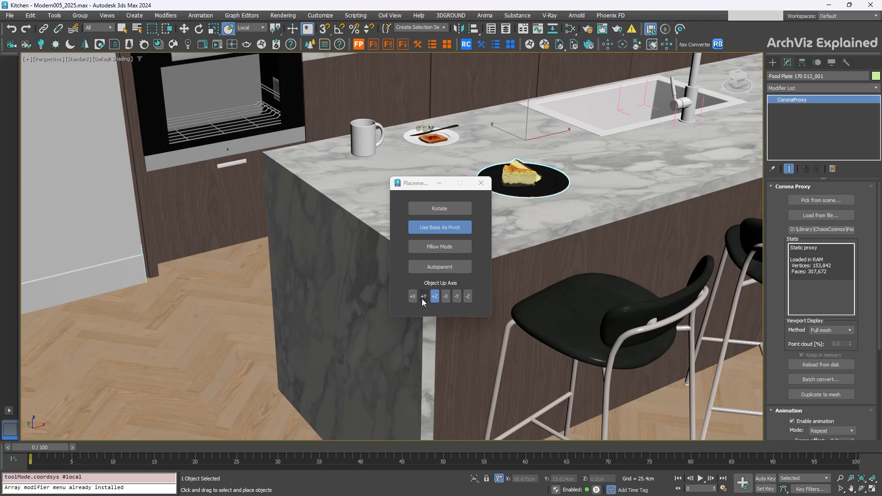
# Step: Test the -X, +Y and -Z object up axes while placing the plate, and set +Z with the plate in front of the mug
pyautogui.click(446, 297)
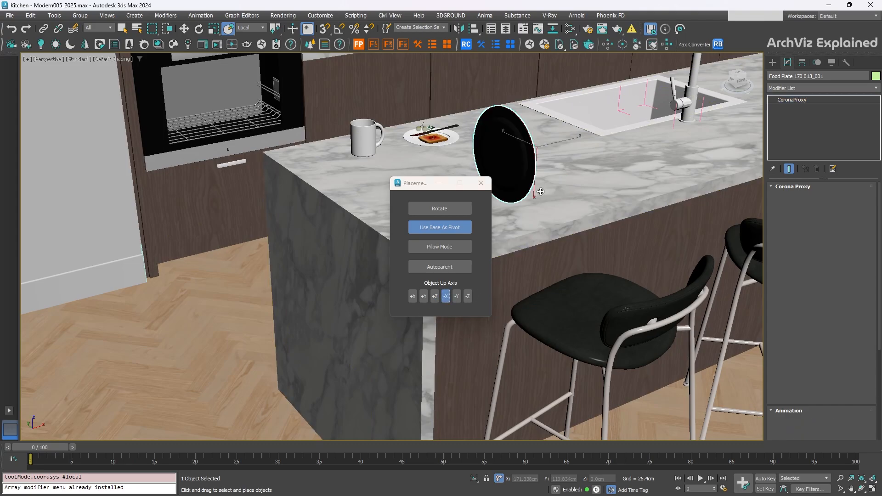
pyautogui.moveTo(540, 193); pyautogui.dragTo(376, 196)
pyautogui.click(423, 296)
pyautogui.click(467, 296)
pyautogui.click(434, 296)
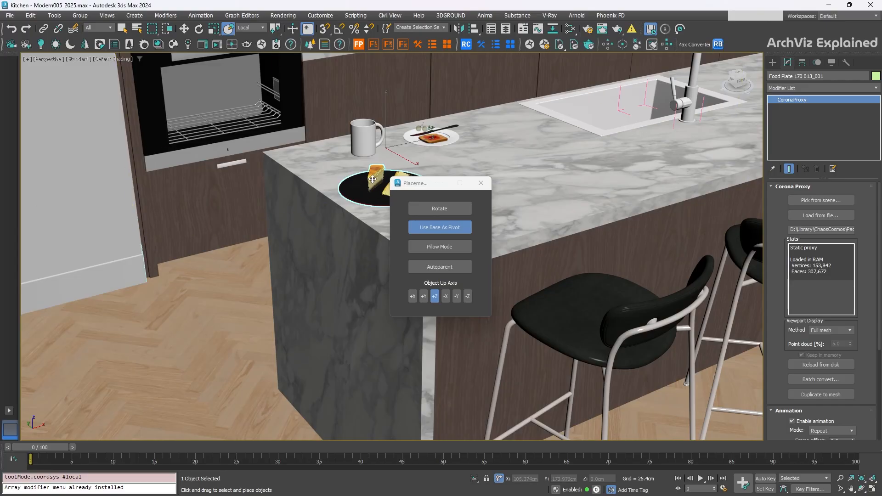
# Step: Clone the cheesecake plate twice as instances, placing one beside the toast plate and one nearer the countertop's front edge
pyautogui.moveTo(373, 179)
pyautogui.keyDown('shift'); pyautogui.mouseDown()
pyautogui.moveTo(409, 156)
pyautogui.moveTo(493, 157)
pyautogui.moveTo(488, 162)
pyautogui.moveTo(511, 146)
pyautogui.mouseUp(); pyautogui.keyUp('shift')
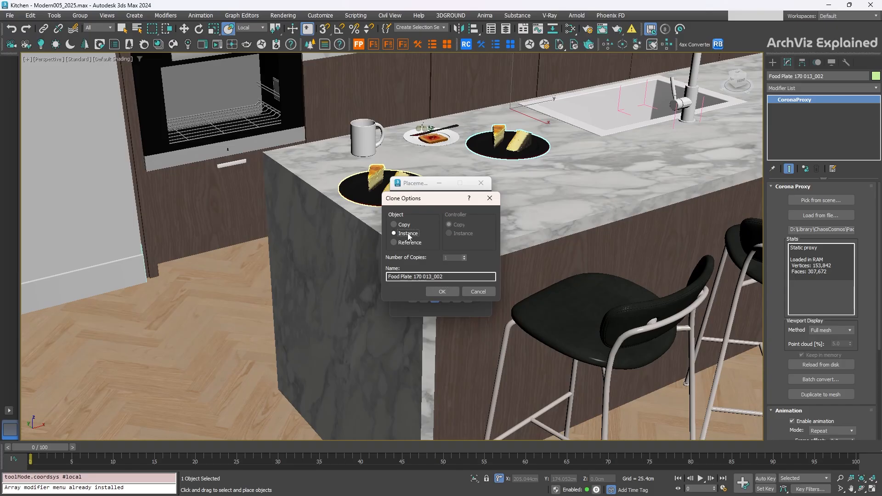
pyautogui.click(441, 292)
pyautogui.keyDown('shift'); pyautogui.moveTo(508, 145); pyautogui.dragTo(603, 171); pyautogui.keyUp('shift')
pyautogui.click(442, 292)
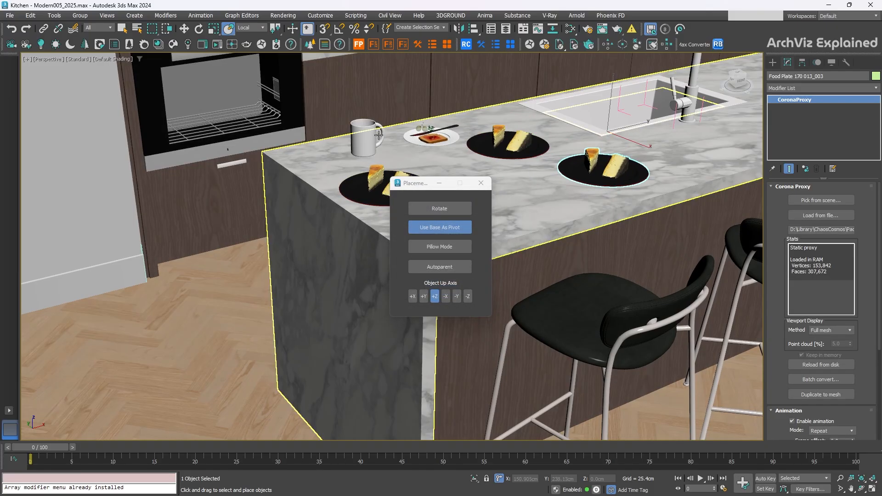
# Step: Clone the coffee mug as an instance, place it between the toast plate and the front cheesecake plate, and close the placement settings
pyautogui.click(373, 146)
pyautogui.keyDown('shift'); pyautogui.moveTo(373, 146); pyautogui.dragTo(450, 155); pyautogui.keyUp('shift')
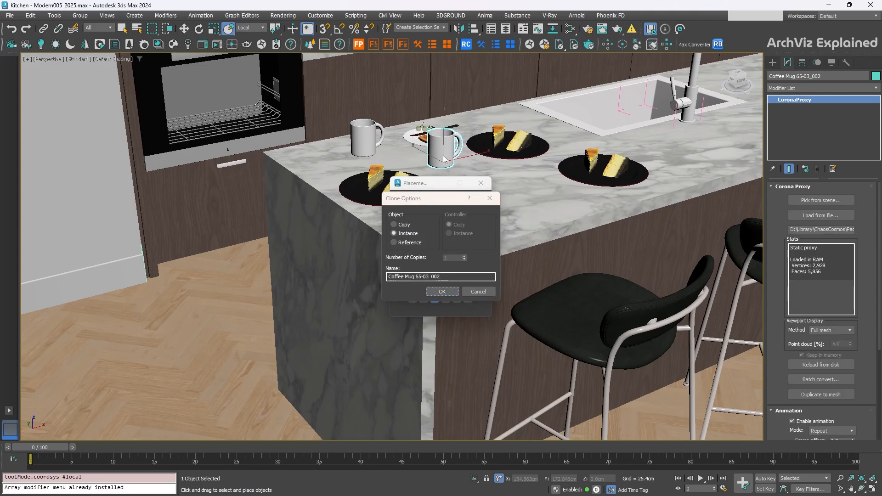
pyautogui.click(446, 292)
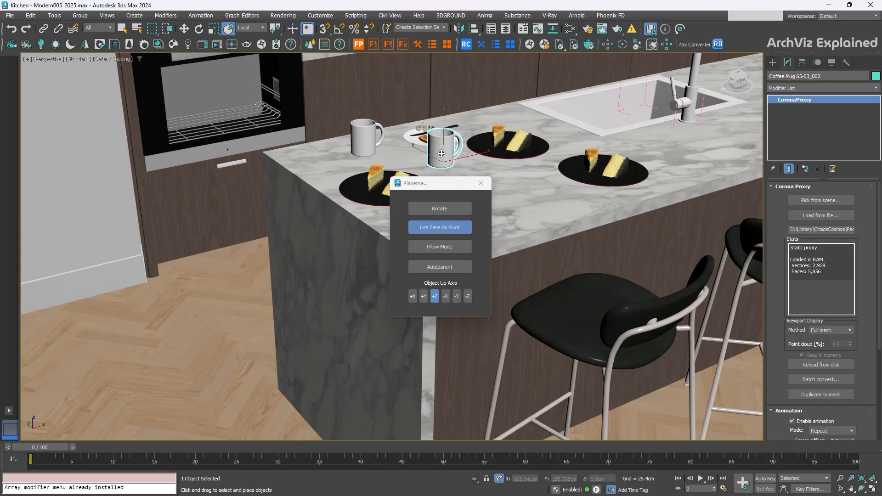
pyautogui.moveTo(442, 154); pyautogui.dragTo(419, 158)
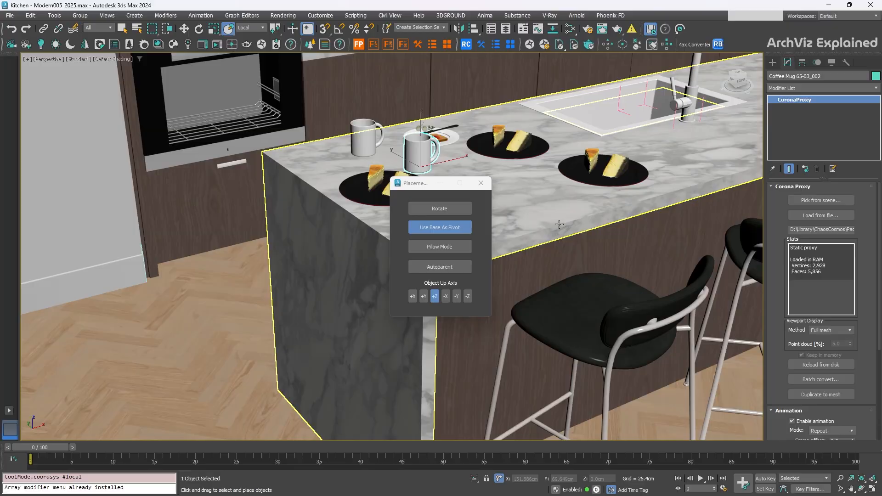
pyautogui.click(481, 183)
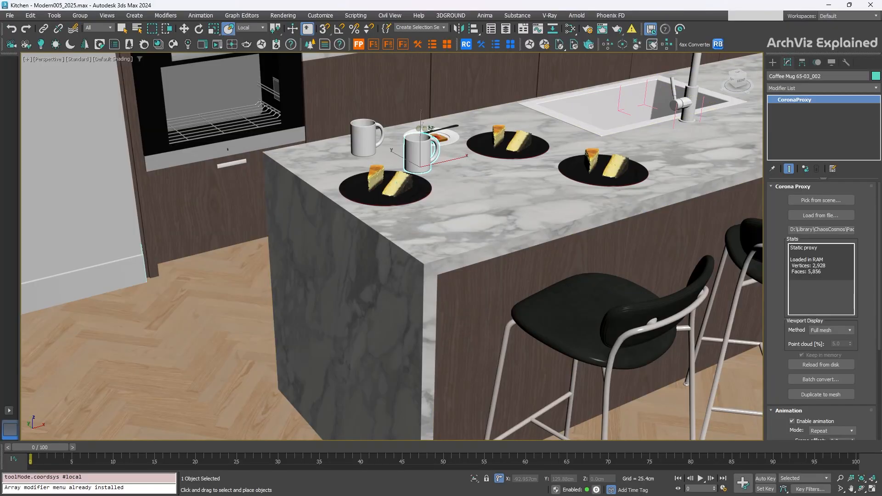